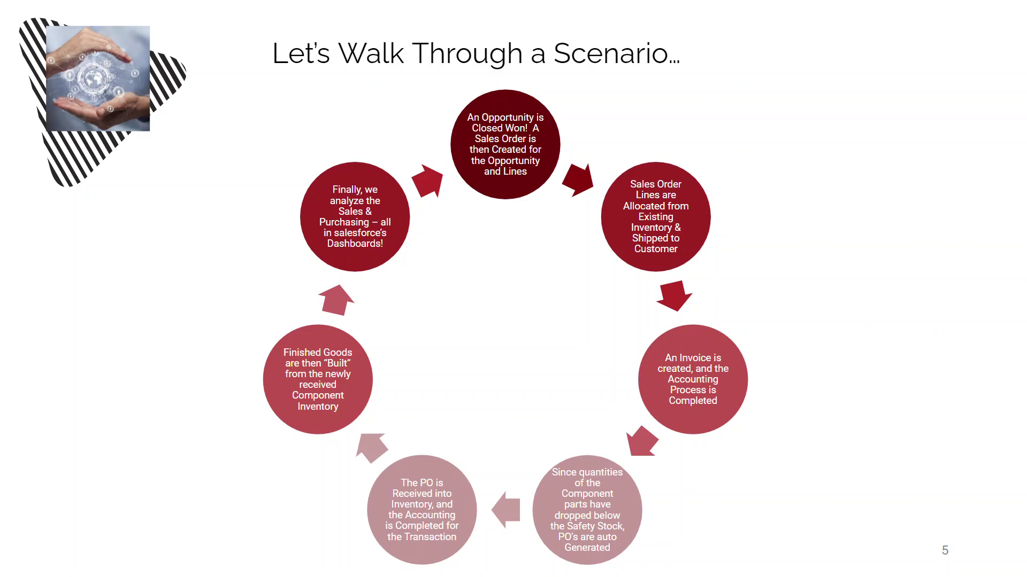
# Advance the slideshow to slide 5, "Let's Walk Through a Scenario…".
pyautogui.press('Right')
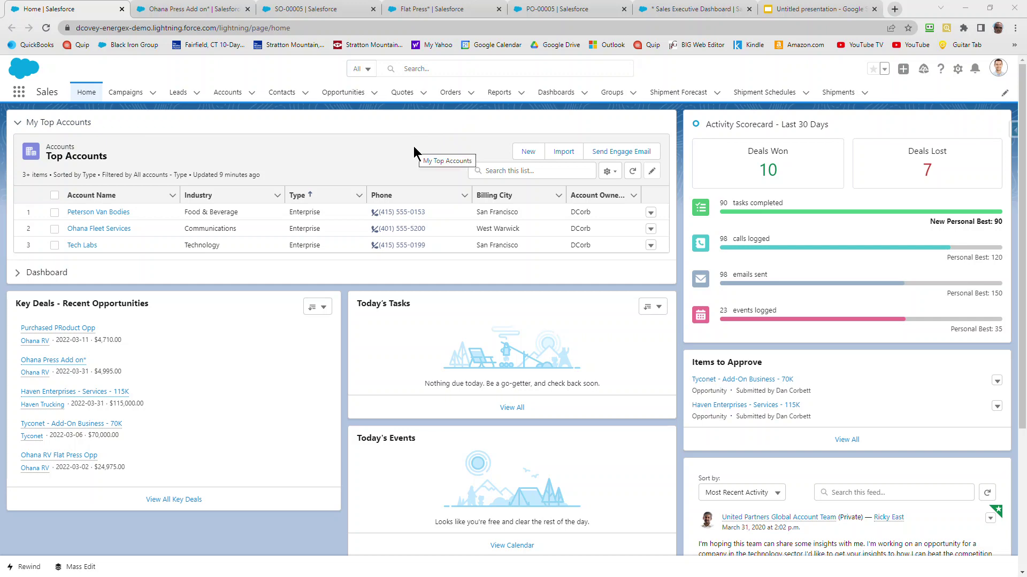
# Switch to the Ohana Press Add on* opportunity in Salesforce.
pyautogui.click(188, 12)
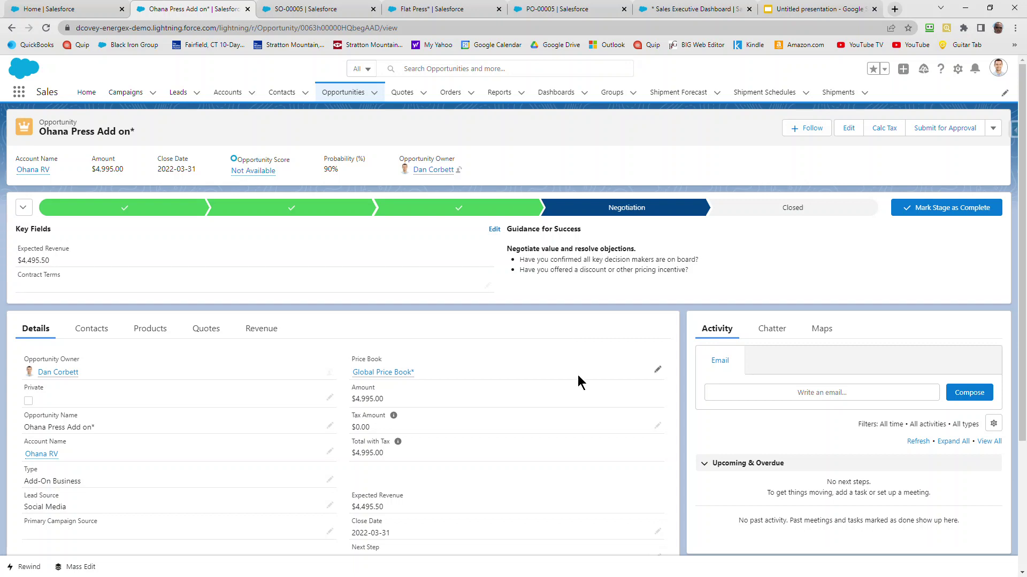
# Show the Flat Press* product line (quantity 5, $4,995.00) and expand the opportunity's actions.
pyautogui.click(151, 329)
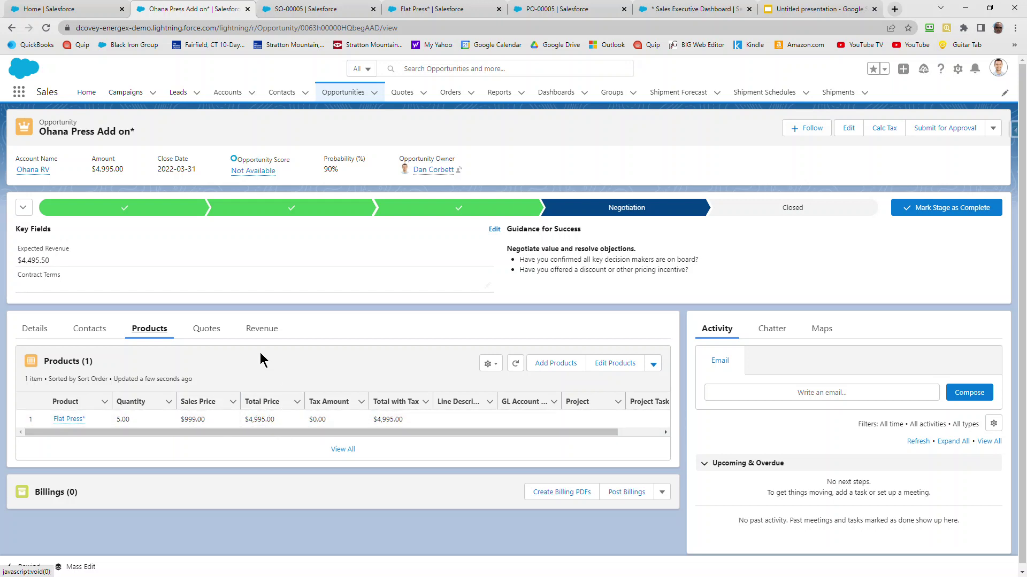
pyautogui.click(993, 129)
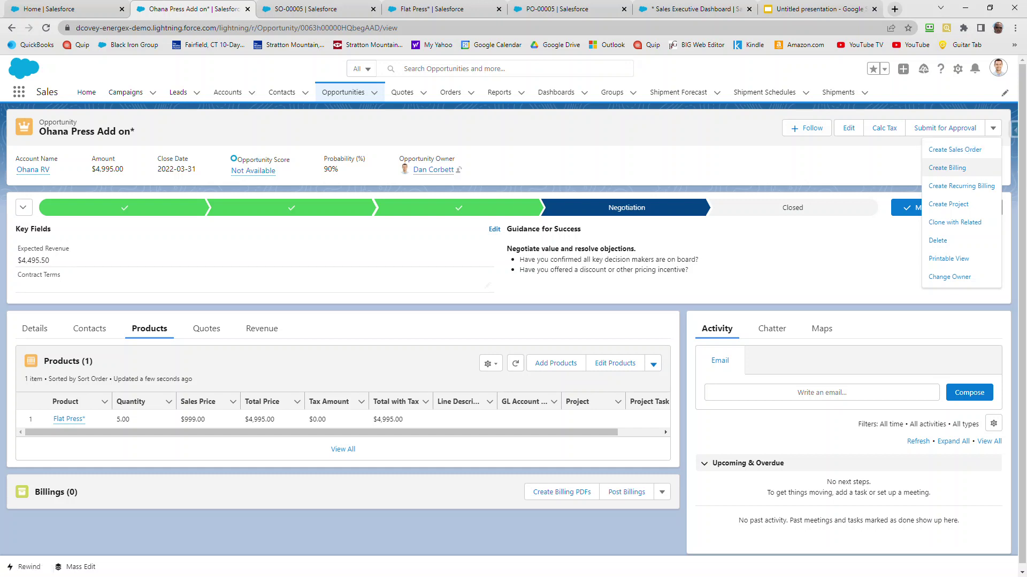
# Switch to sales order SO-00005 for Ohana Fleet Services and scroll to its lines.
pyautogui.hotkey('ctrl', 'Tab')
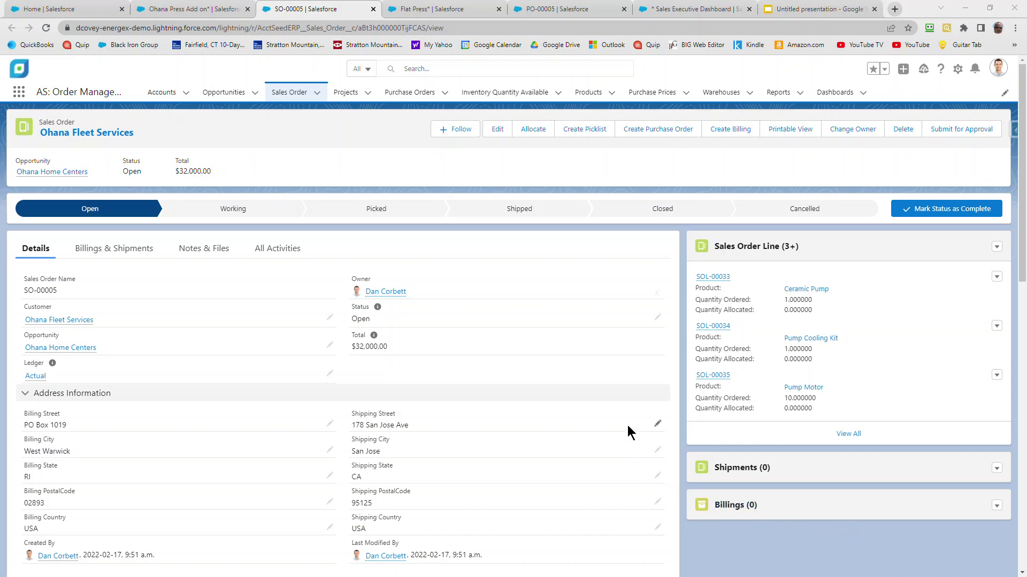
pyautogui.scroll(-3, 629, 430)
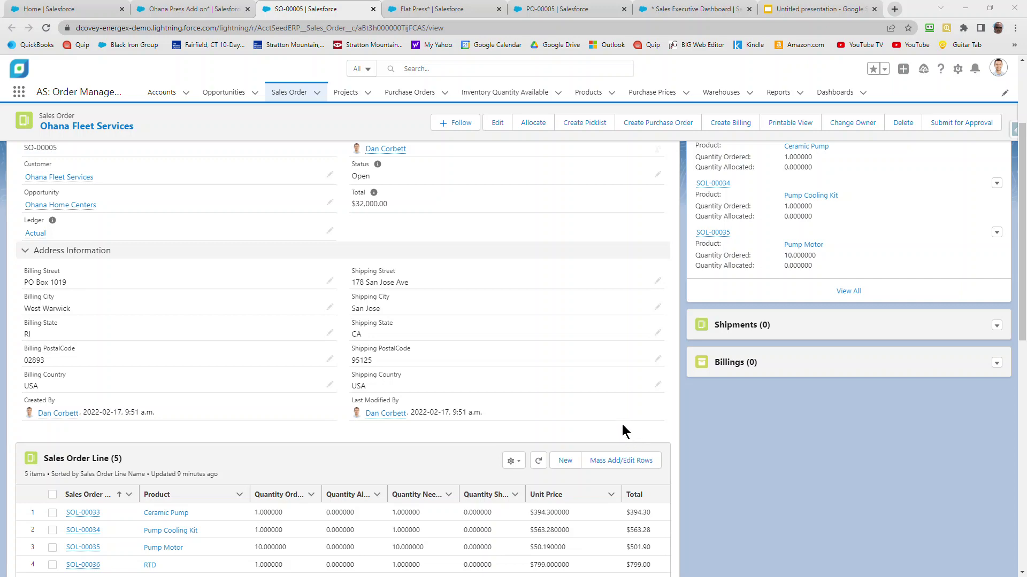
# Review the SO-00005 order lines and open its Allocate page with Burlington Warehouse stock.
pyautogui.scroll(3, 621, 420)
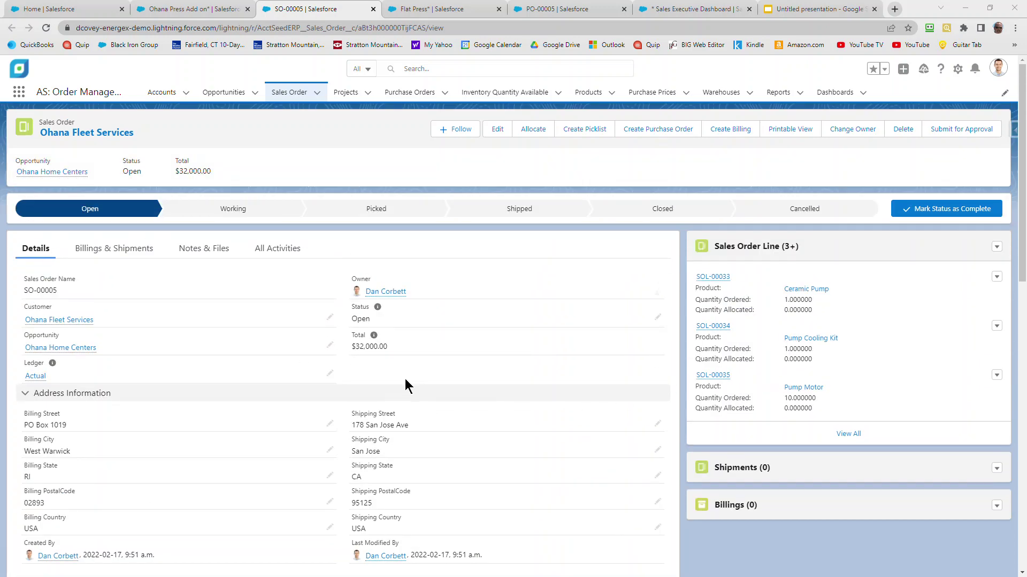
pyautogui.scroll(-6, 502, 380)
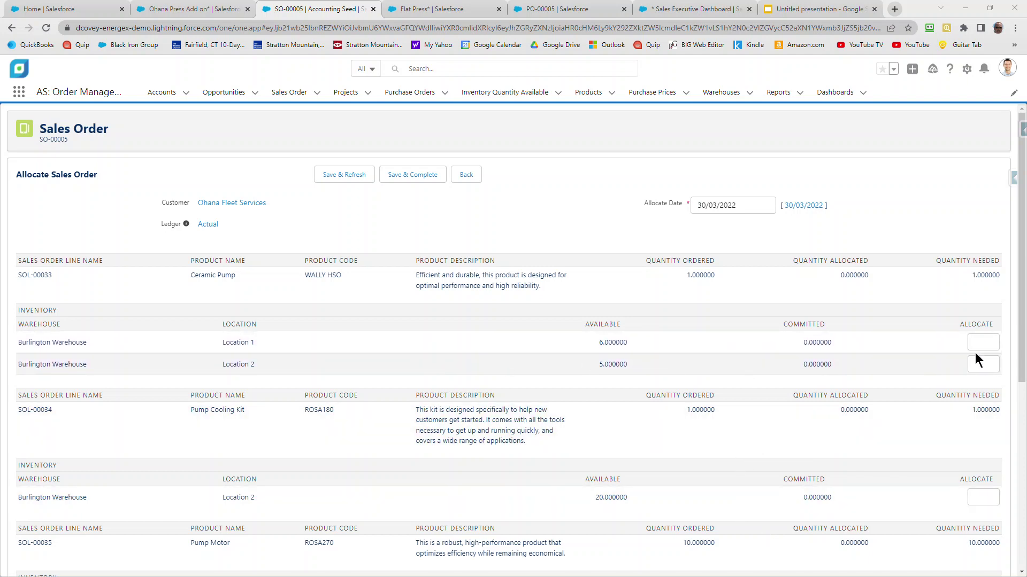
pyautogui.click(991, 342)
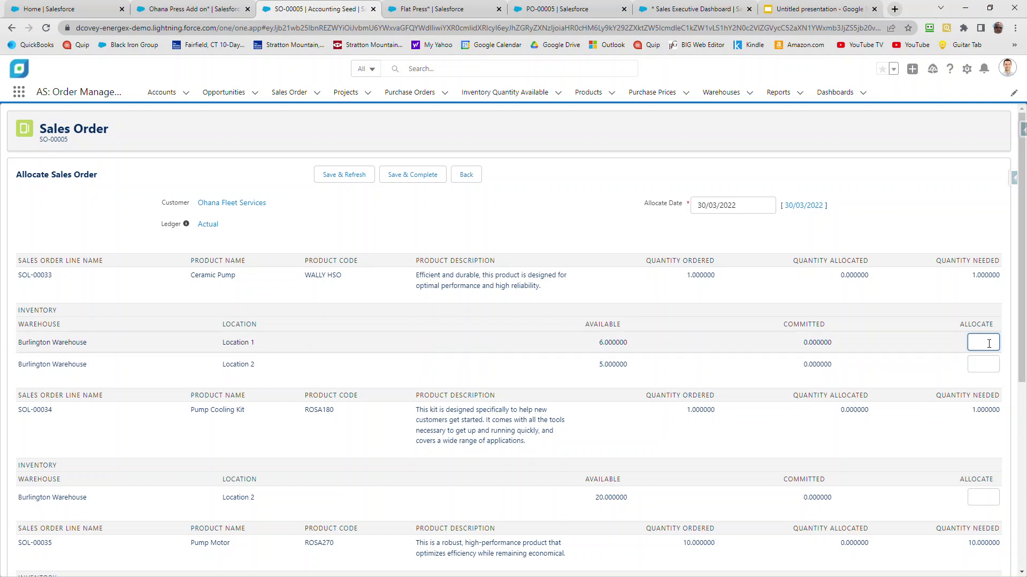
# Try an allocation of 3 from Location 1, then leave the page without saving.
pyautogui.write('3')
pyautogui.click(990, 366)
pyautogui.click(998, 345)
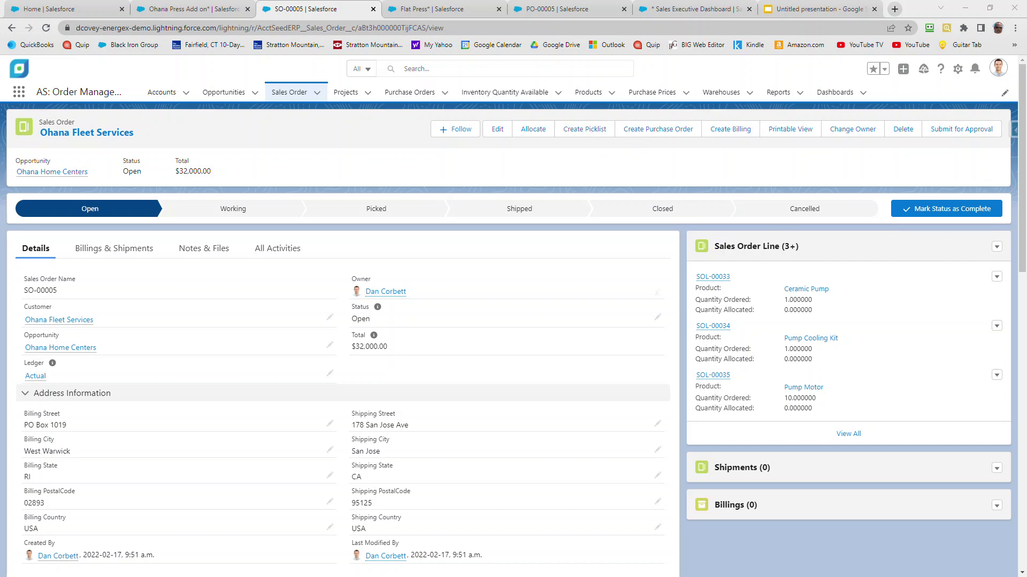
# Switch to the Flat Press* product record showing its warehouse inventory quantities.
pyautogui.hotkey('ctrl', 'Tab')
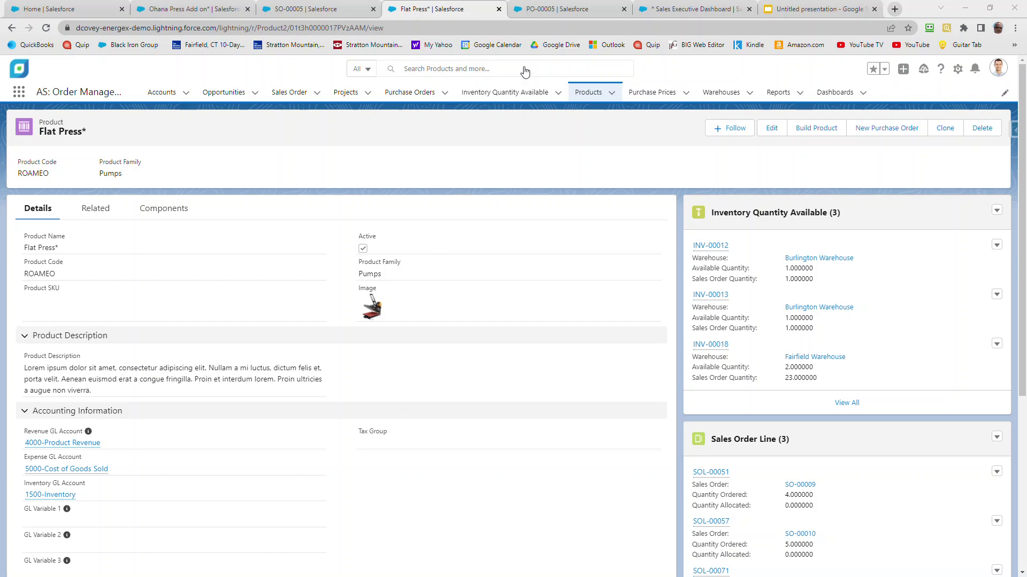
# List all three Flat Press* inventory quantity entries across Burlington and Fairfield warehouses.
pyautogui.click(348, 10)
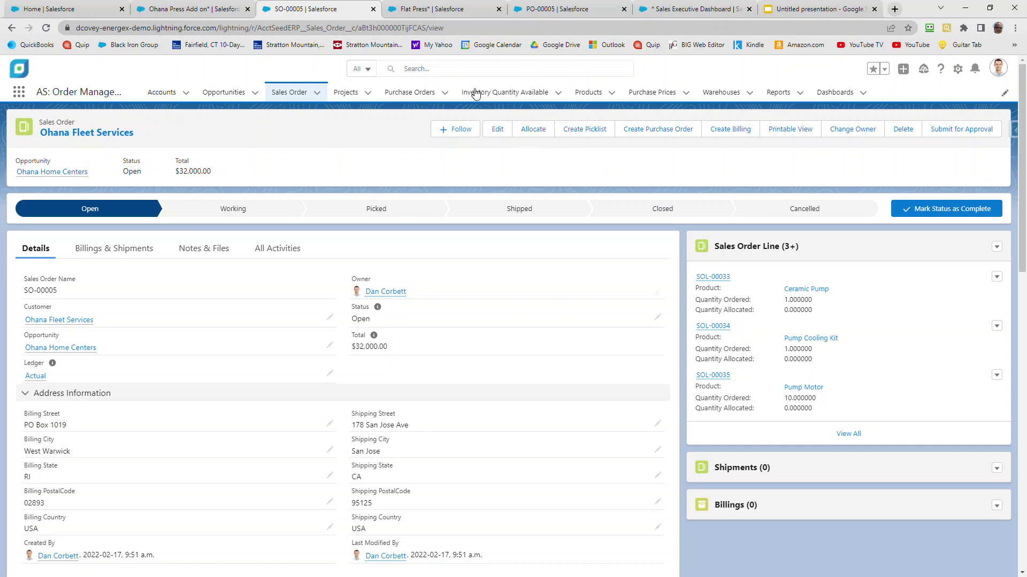
pyautogui.click(424, 9)
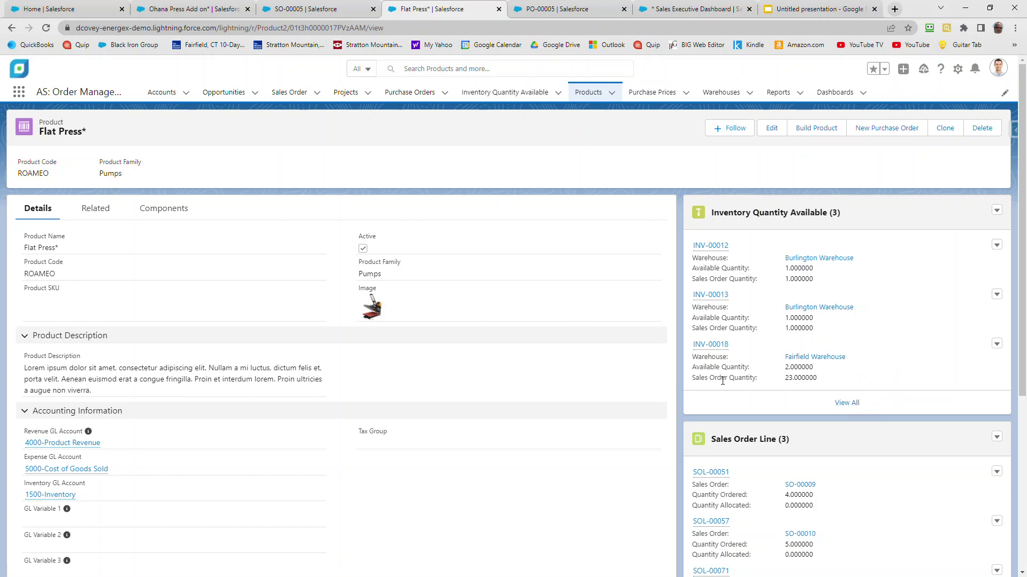
pyautogui.click(849, 404)
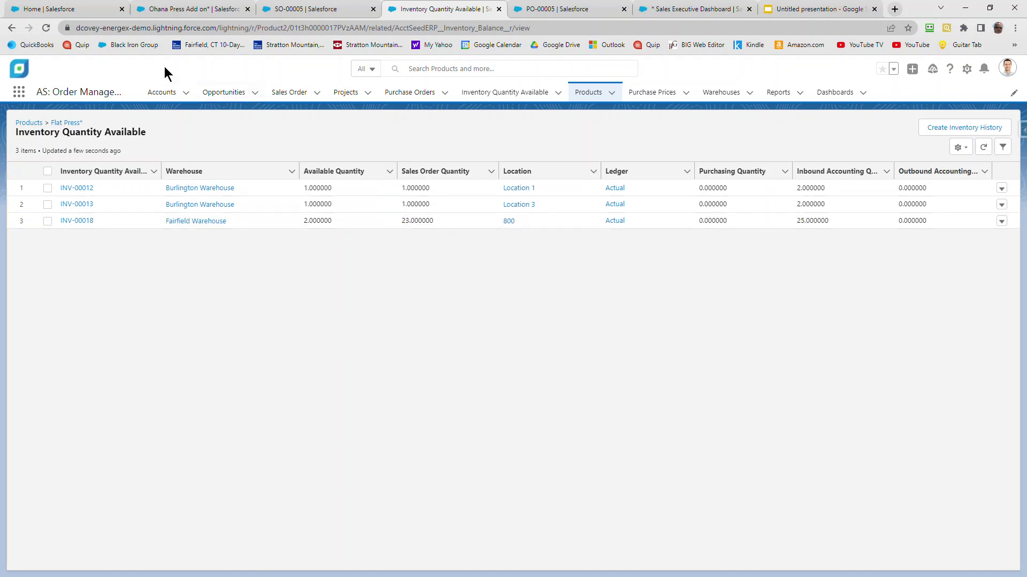
pyautogui.click(12, 27)
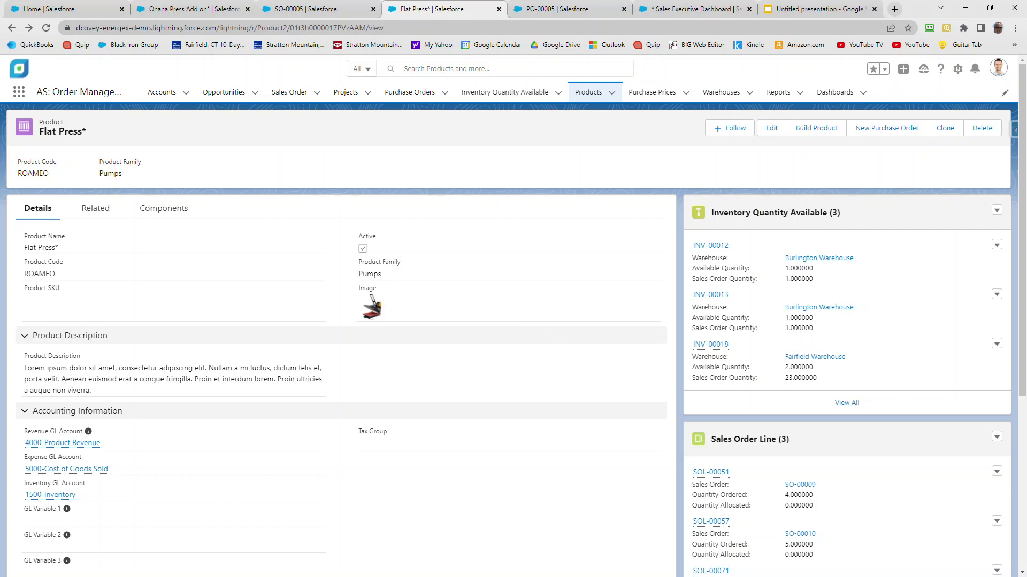
# Open the Pump Tubing component part of Flat Press*.
pyautogui.click(158, 211)
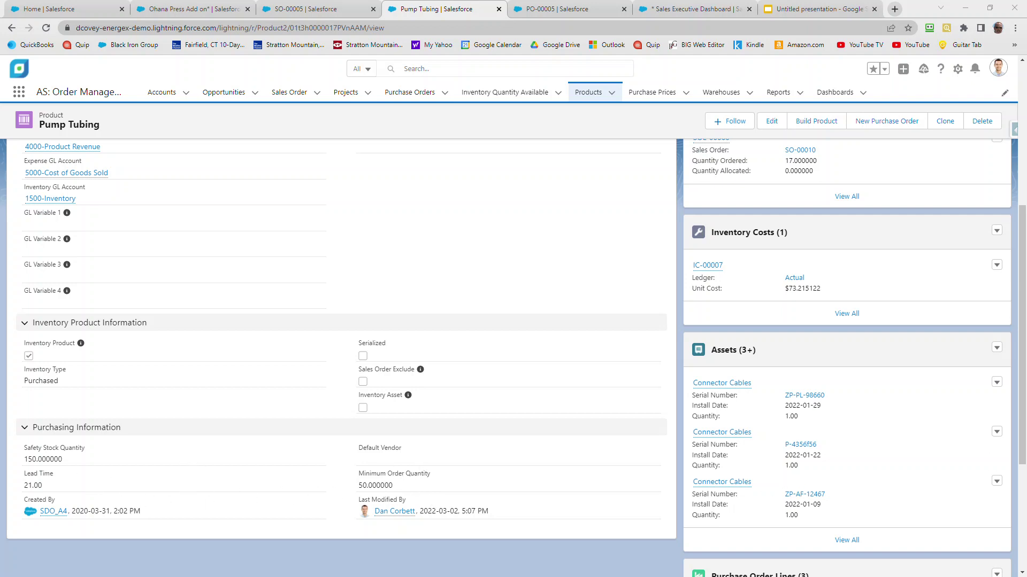
# Scroll the Pump Tubing product page back to the top.
pyautogui.scroll(5, 514, 321)
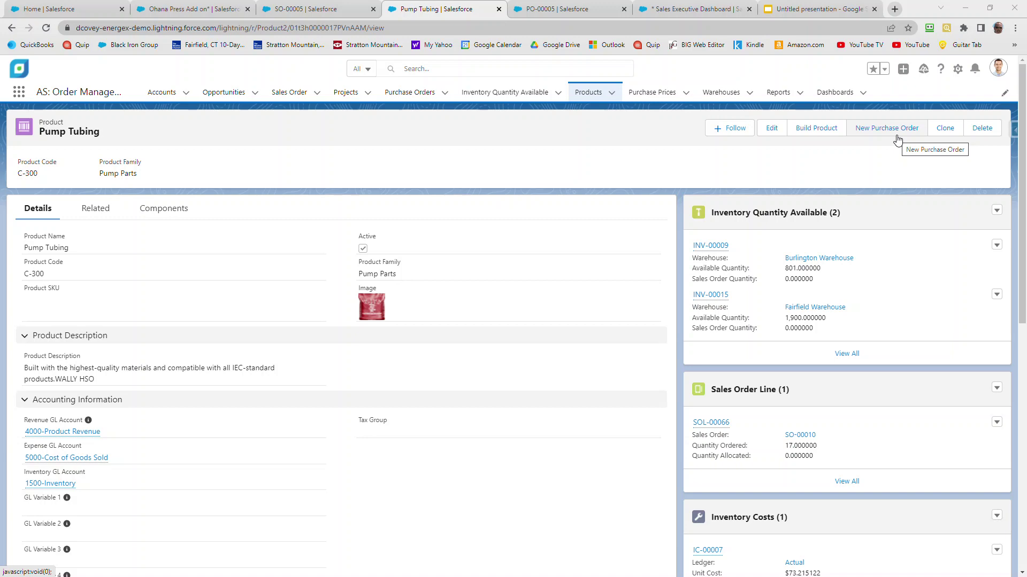
pyautogui.scroll(-5, 465, 377)
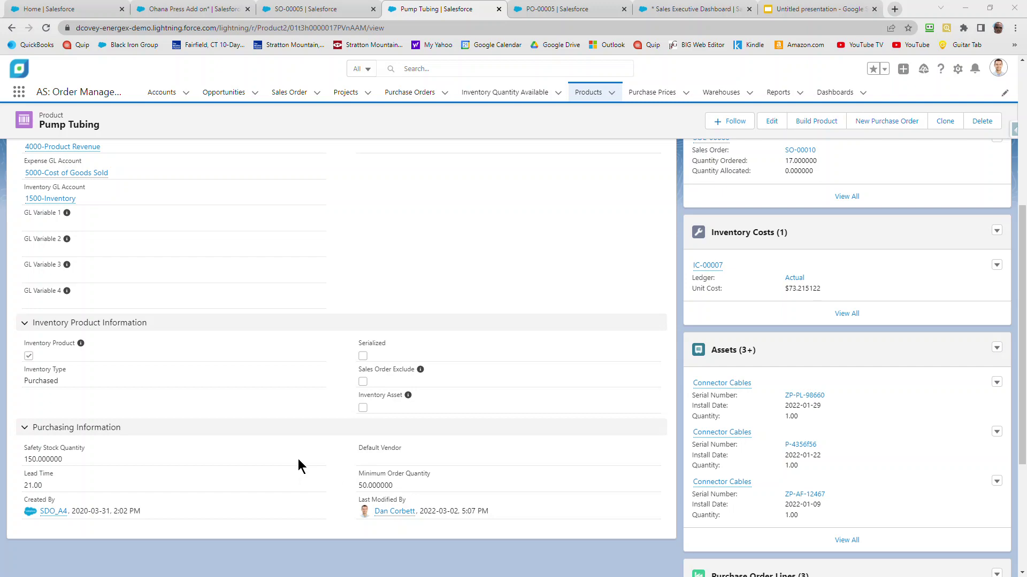
pyautogui.scroll(5, 299, 448)
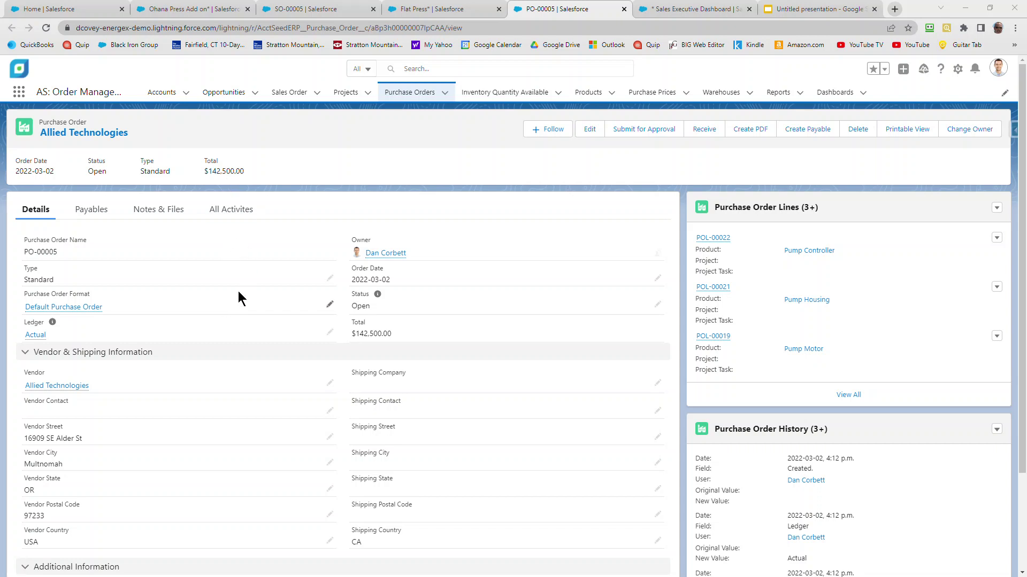
# Review the purchase order details, then begin receiving its goods.
pyautogui.scroll(-2, 286, 353)
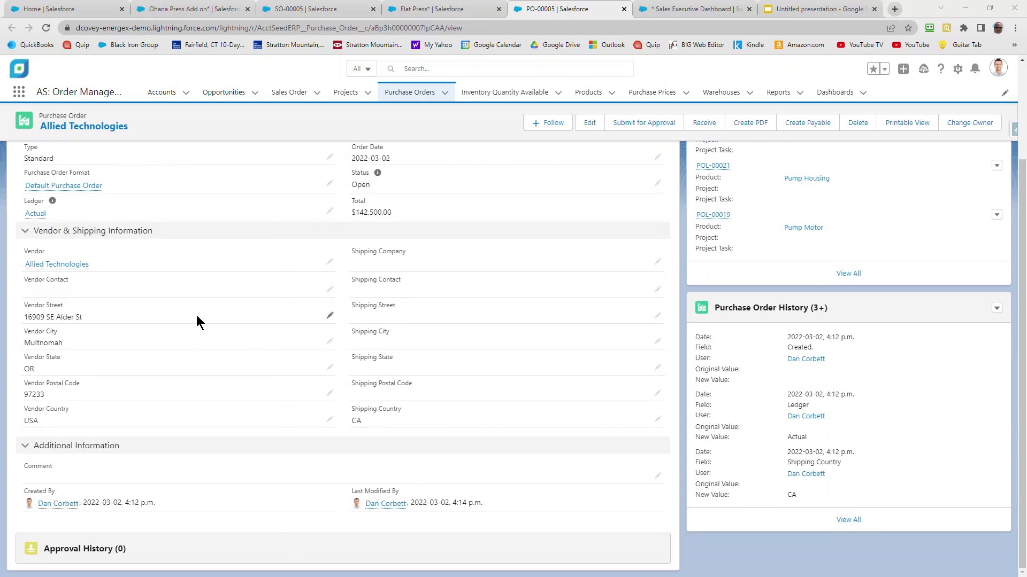
pyautogui.scroll(2, 649, 305)
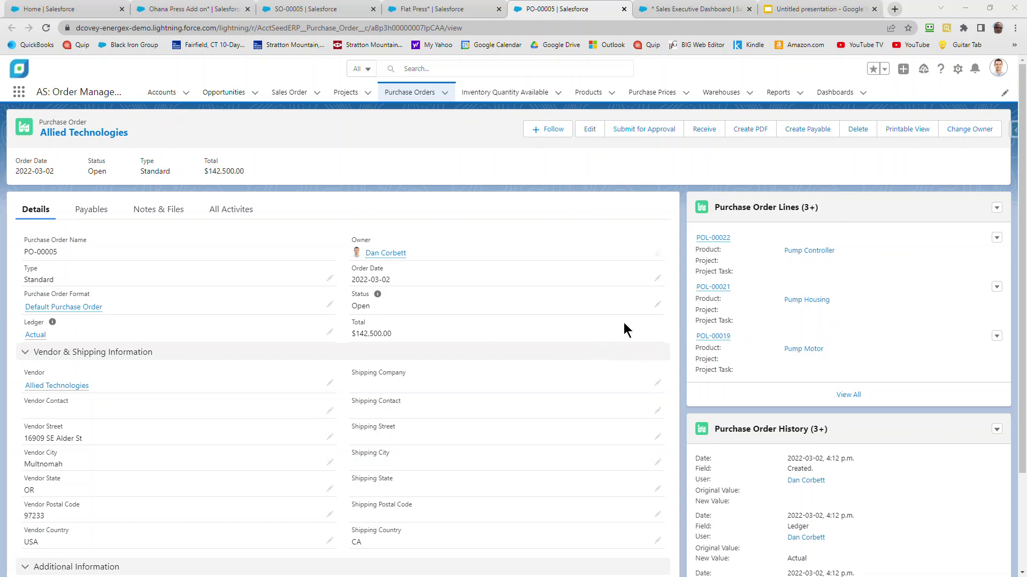
pyautogui.click(698, 131)
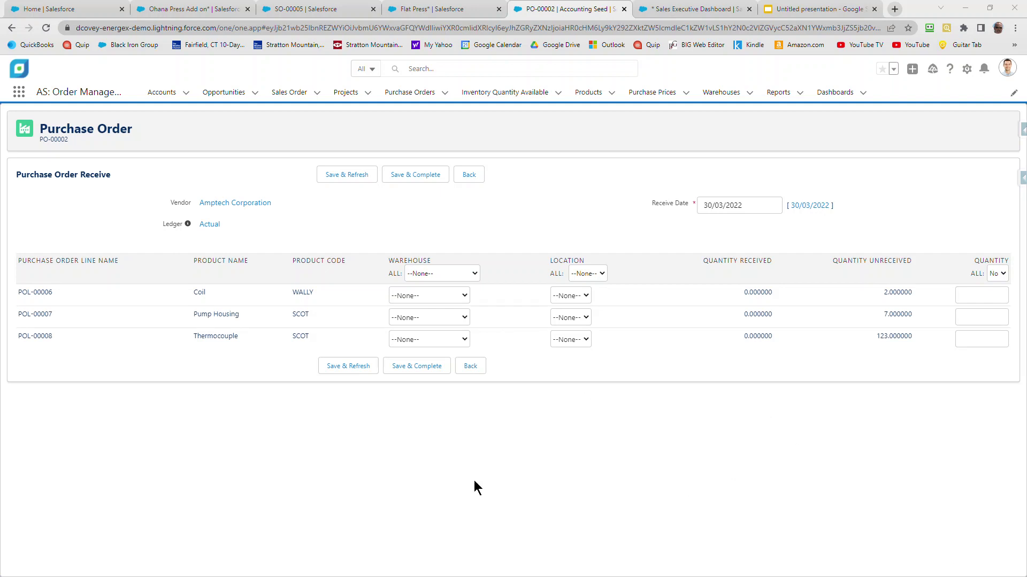
# Assign the Coil, Pump Housing and Thermocouple lines to Burlington Warehouse.
pyautogui.click(463, 301)
pyautogui.click(444, 319)
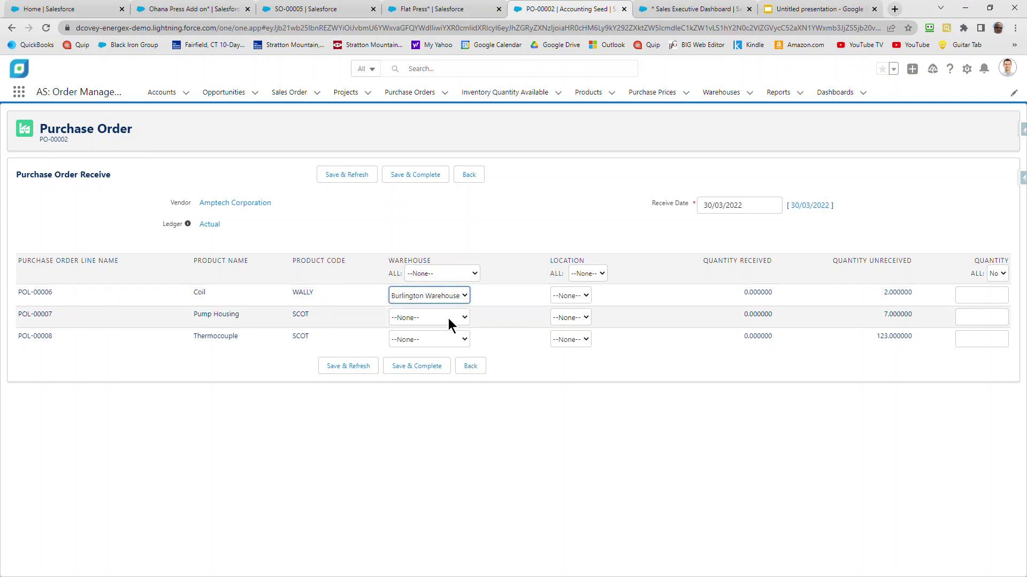
pyautogui.click(459, 318)
pyautogui.click(449, 341)
pyautogui.click(449, 340)
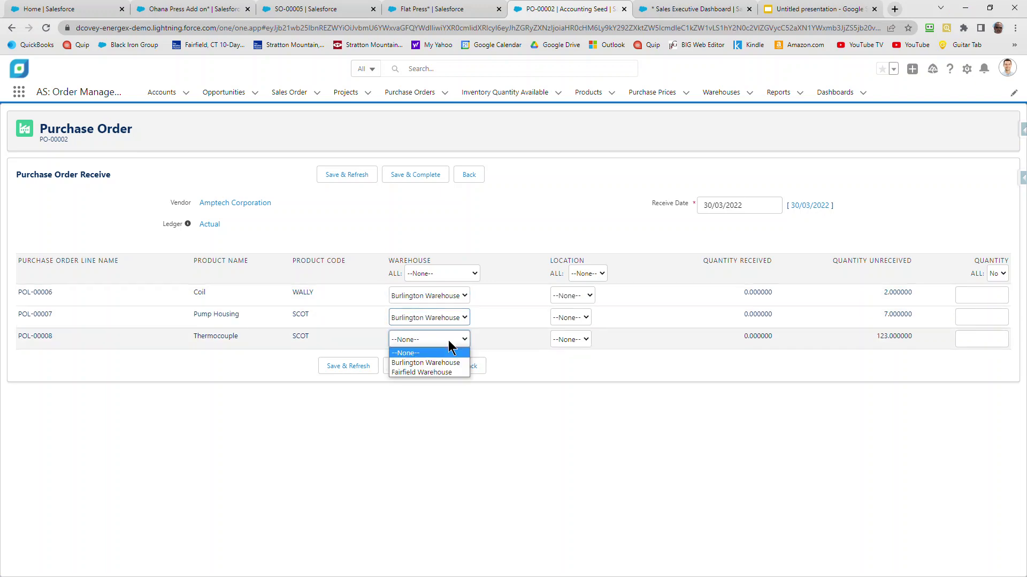
pyautogui.click(449, 363)
# Set the line locations: Coil to Location 2, Pump Housing to 1, Thermocouple to 3.
pyautogui.click(583, 295)
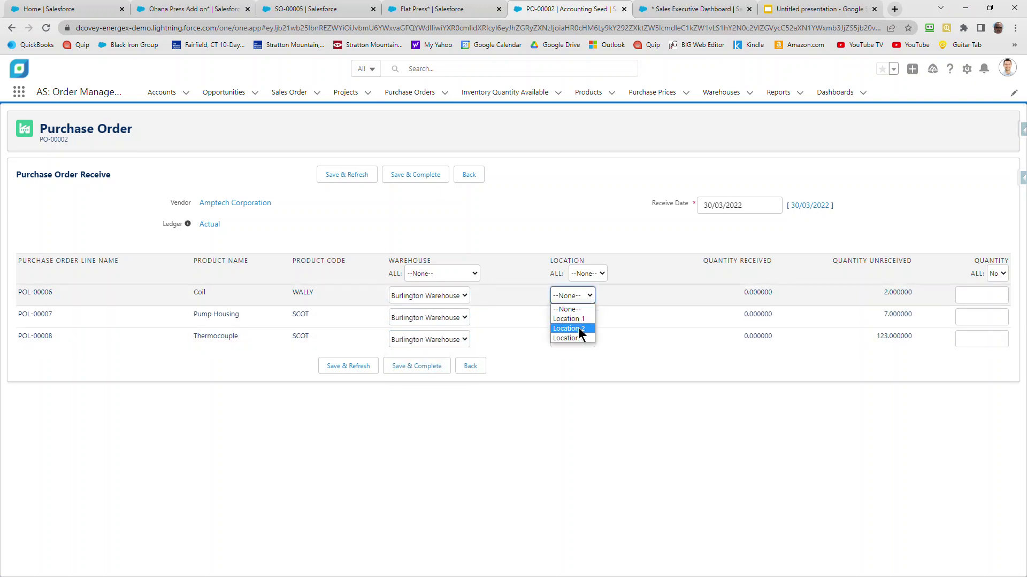
pyautogui.click(579, 327)
pyautogui.click(575, 319)
pyautogui.click(570, 340)
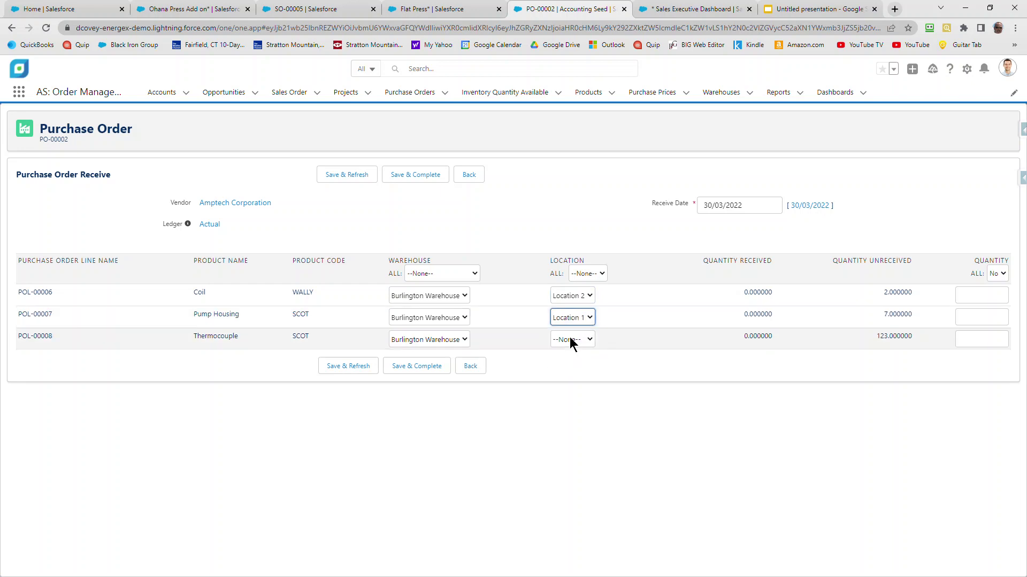
pyautogui.click(570, 348)
pyautogui.click(568, 382)
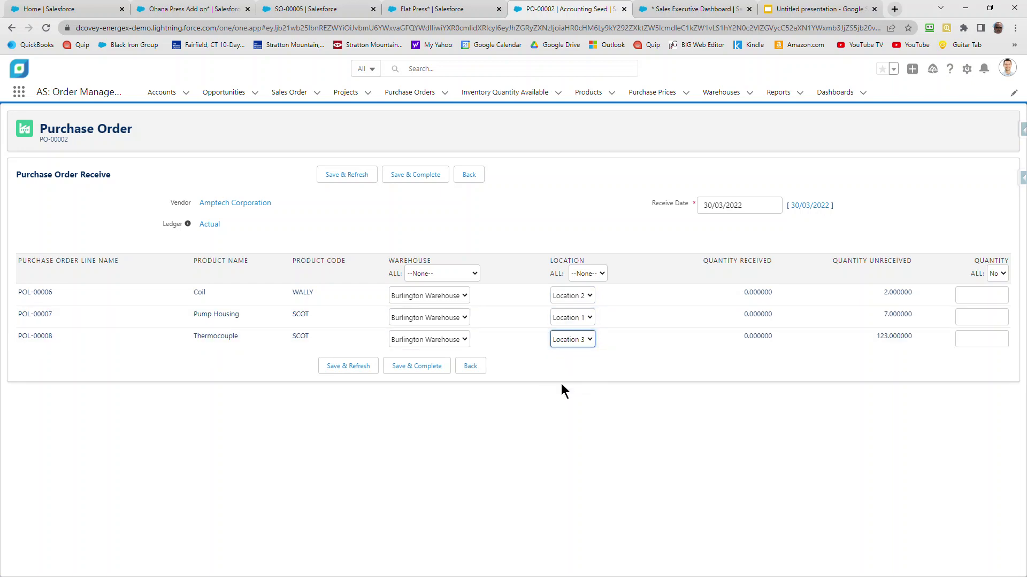
# Enter received quantities 2, 7 and 123, then Save & Complete the receipt.
pyautogui.click(981, 294)
pyautogui.write('2')
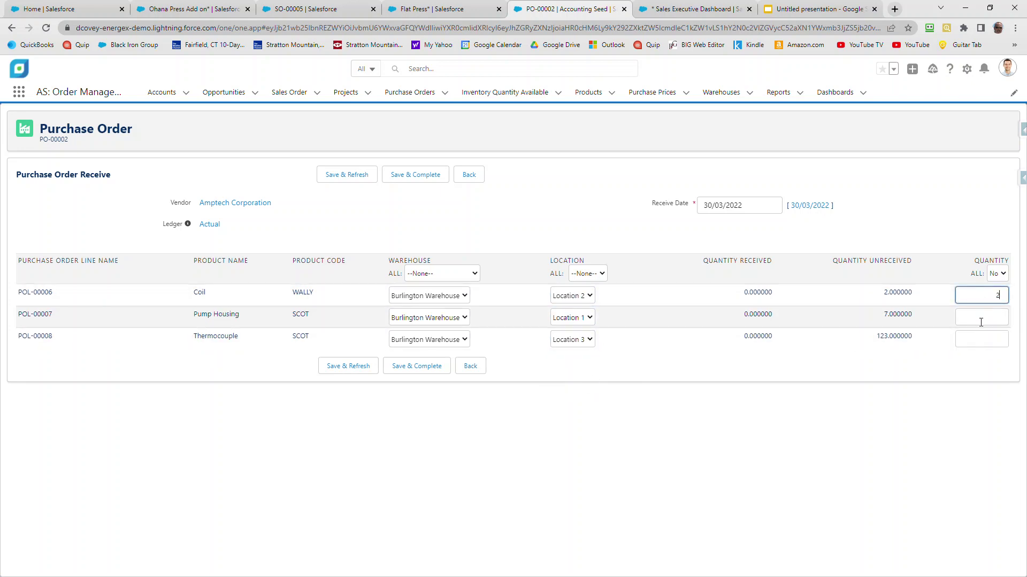
pyautogui.click(980, 320)
pyautogui.write('7')
pyautogui.click(973, 339)
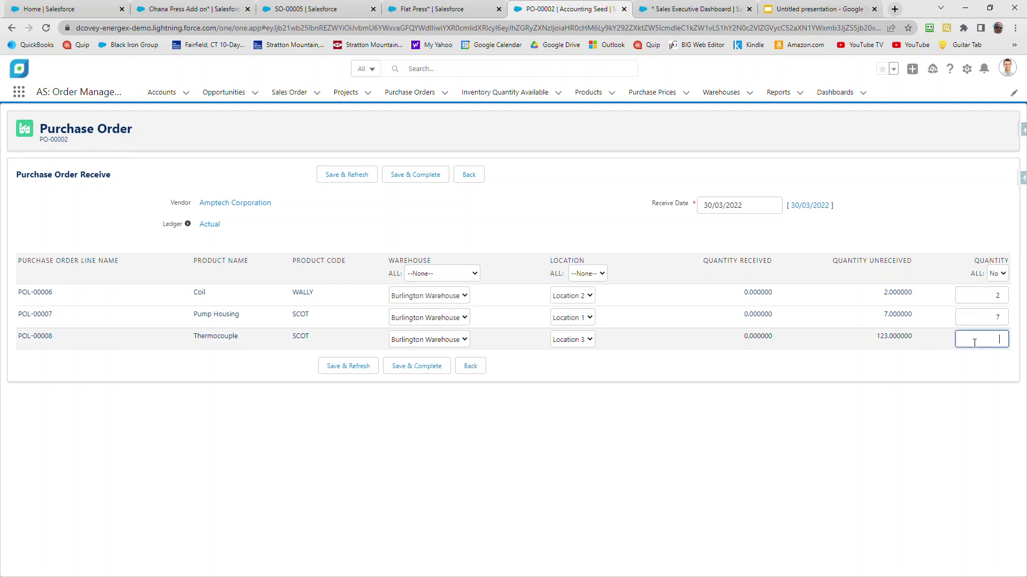
pyautogui.write('123')
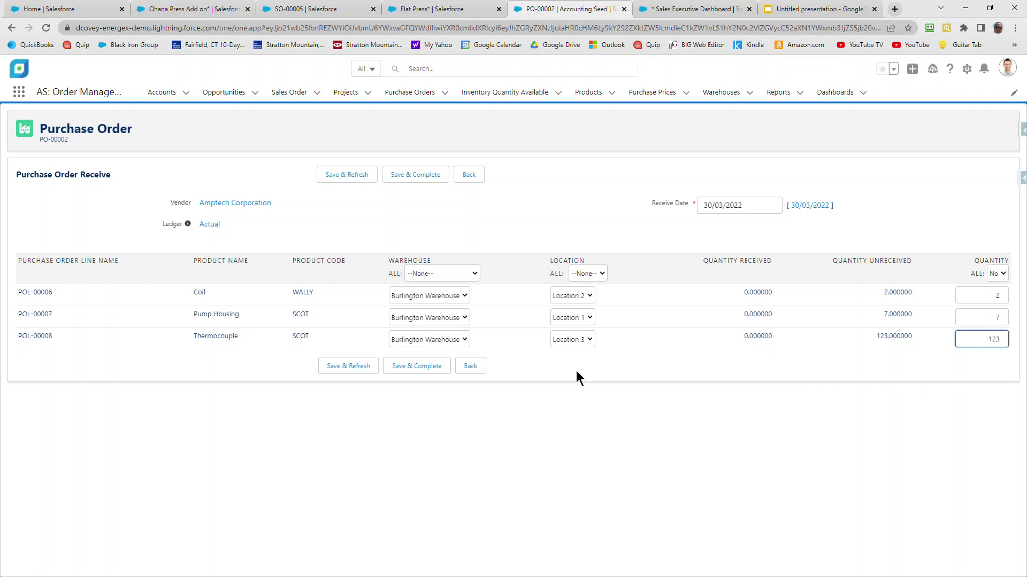
pyautogui.click(428, 371)
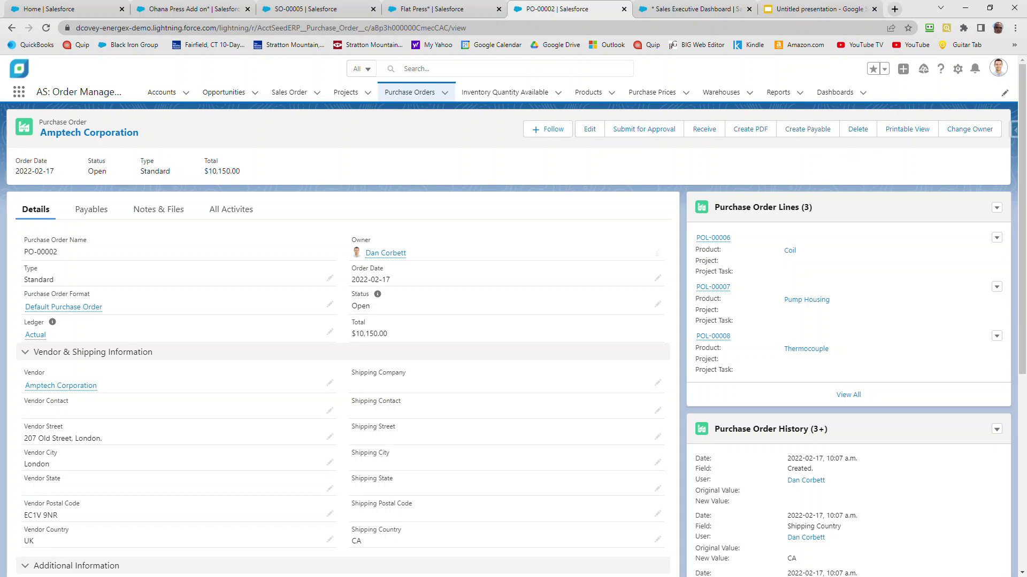
# Switch from the reloaded PO-00002 record to the Today's Updates dashboard.
pyautogui.hotkey('ctrl', 'Tab')
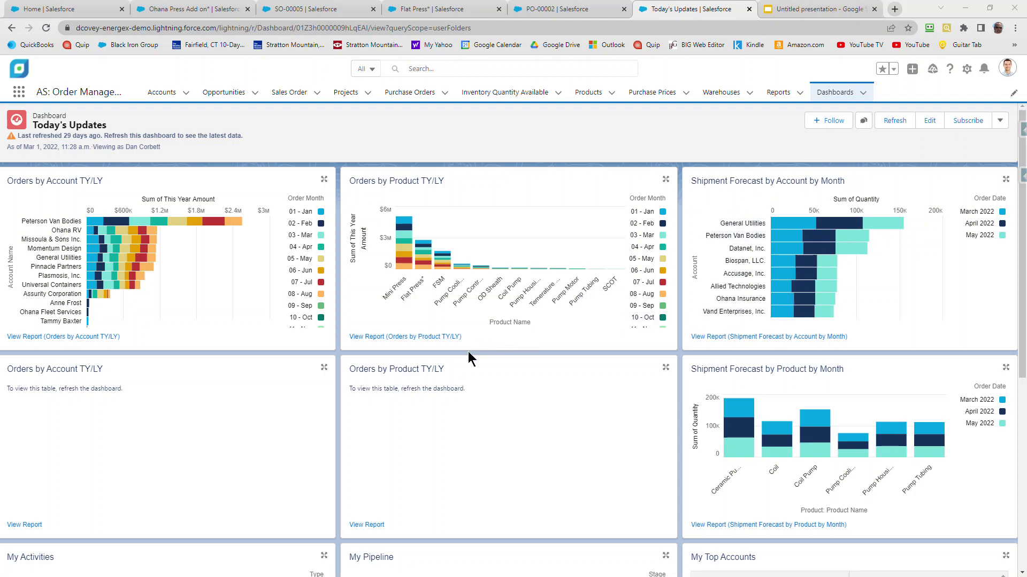
# Scroll down the dashboard, then return to the 'What's Next?' closing slide.
pyautogui.scroll(-5, 468, 354)
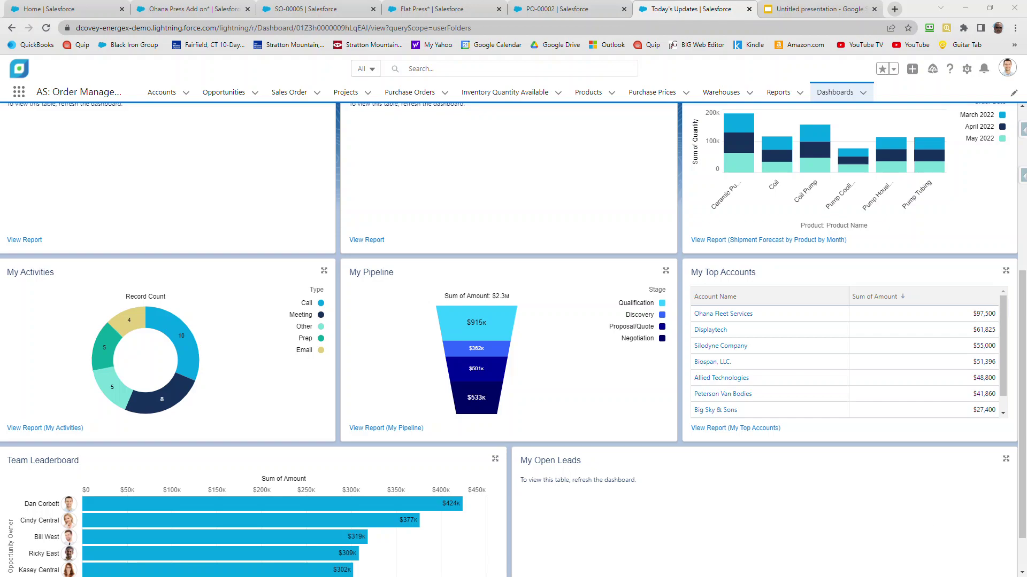
pyautogui.hotkey('alt', 'Tab')
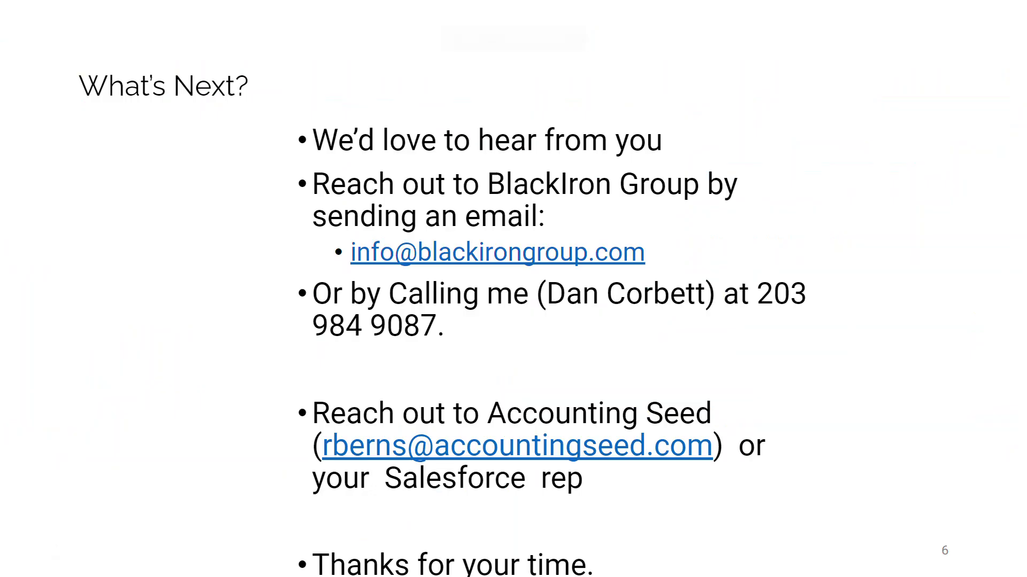